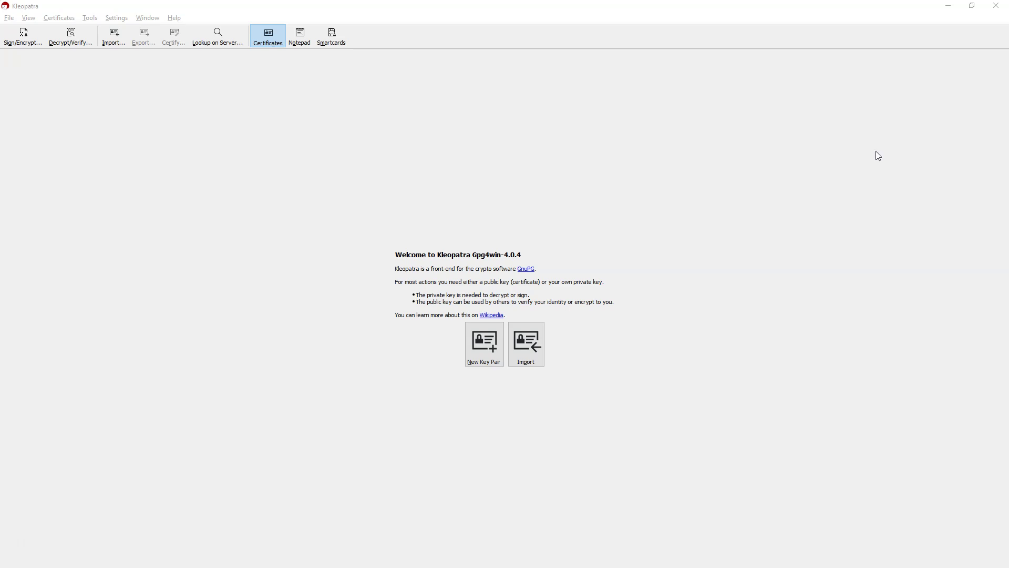
Open Kleopatra's File menu.
left_click(10, 19)
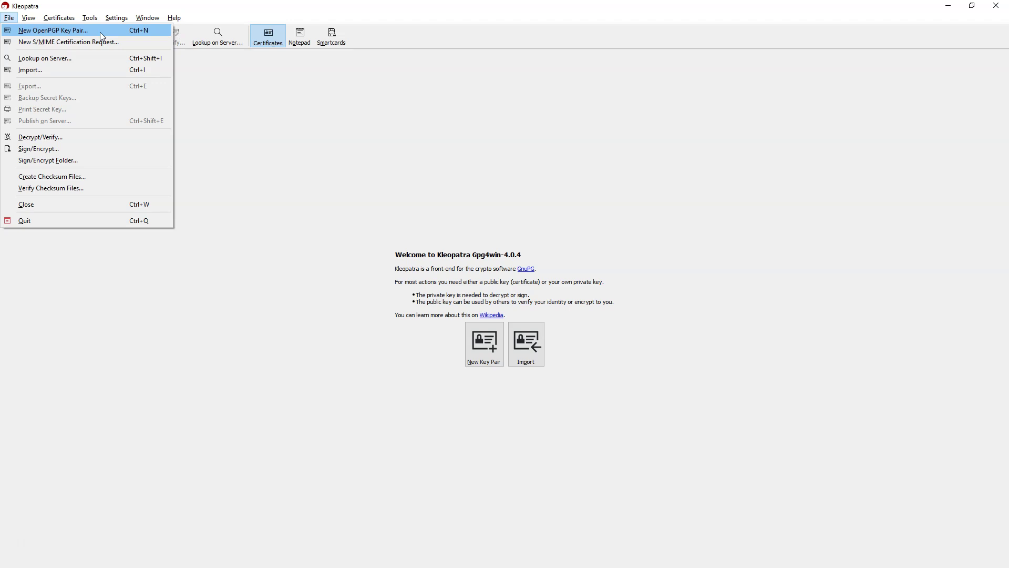
Start a new OpenPGP key pair with the owner's name and e-mail address, passphrase protection enabled.
left_click(100, 32)
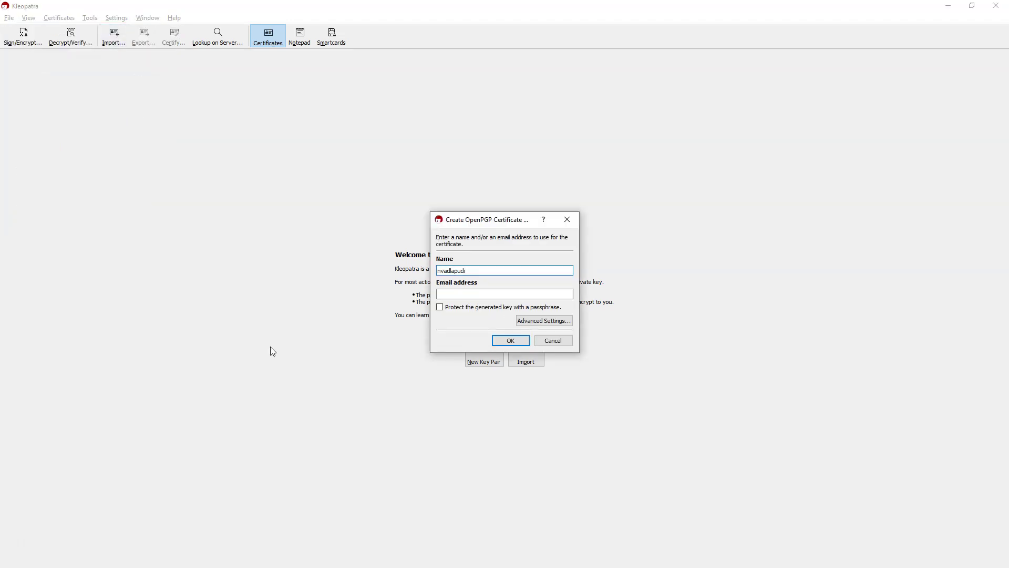
double_click(502, 273)
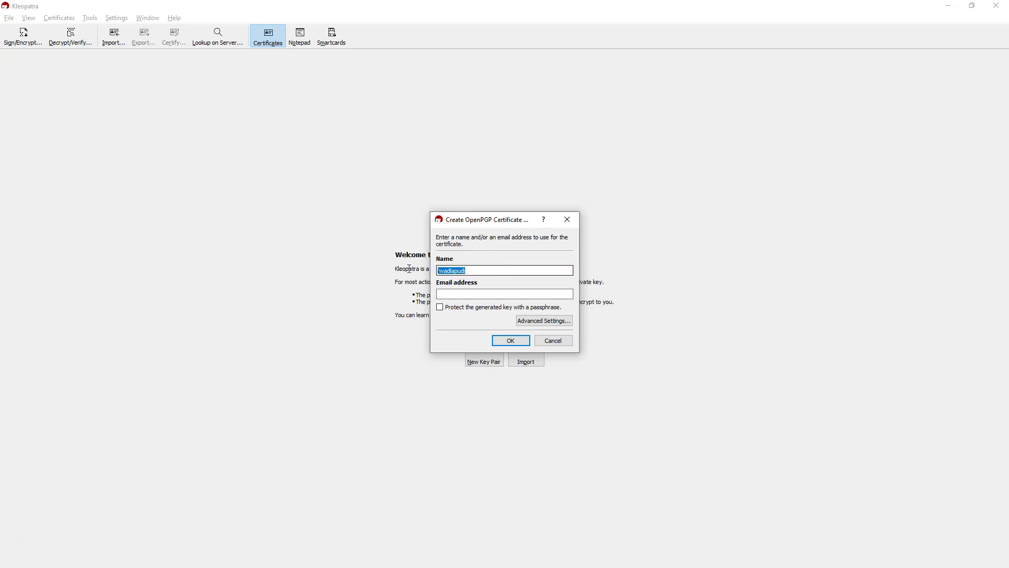
key("BackSpace")
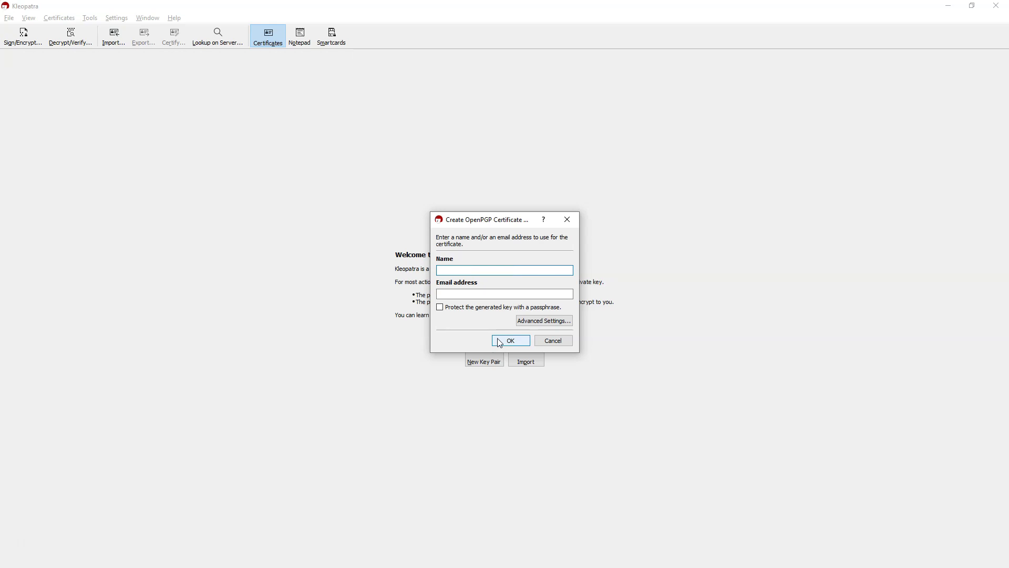
type("john")
key("Tab")
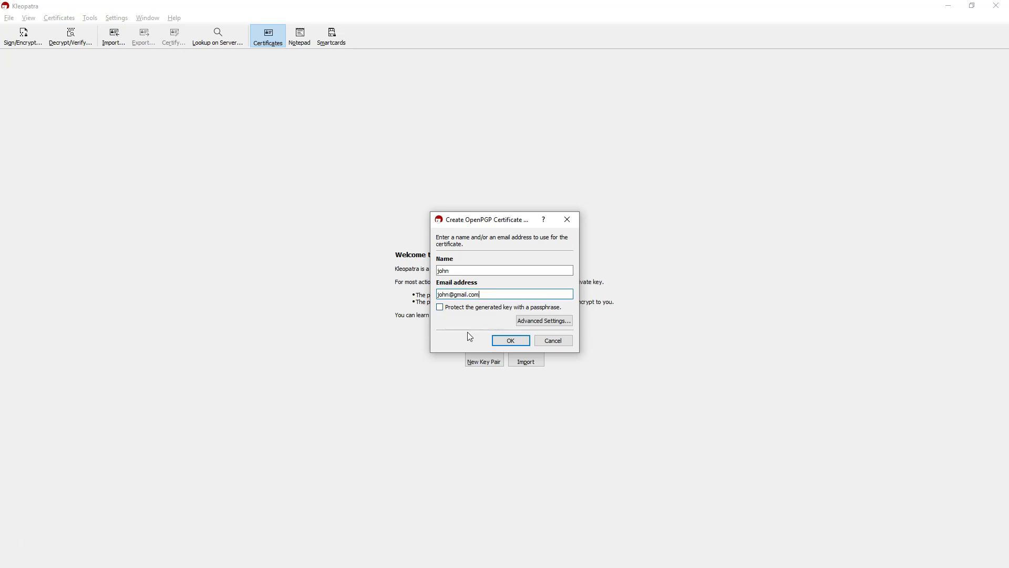
left_click(439, 307)
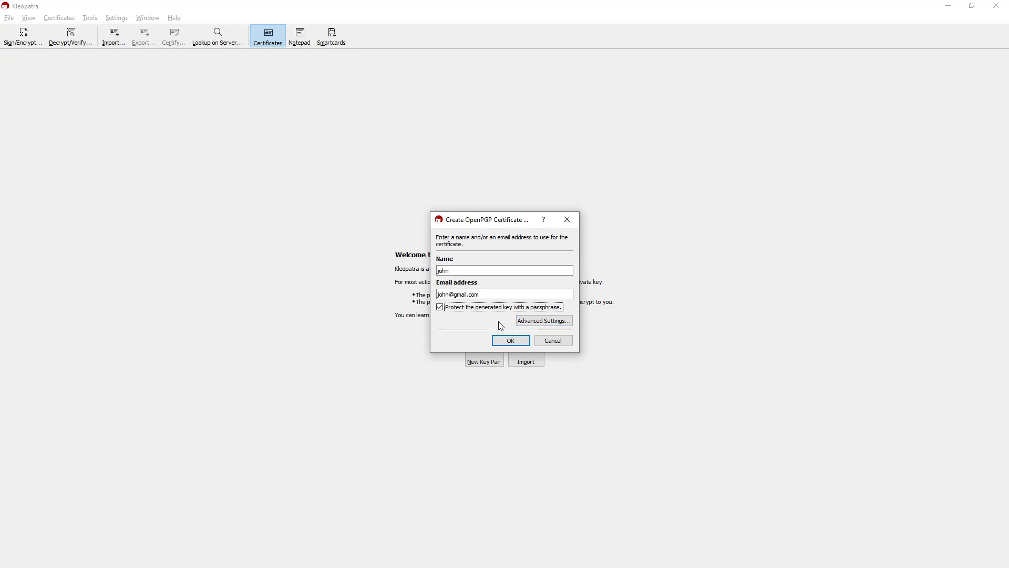
left_click(535, 322)
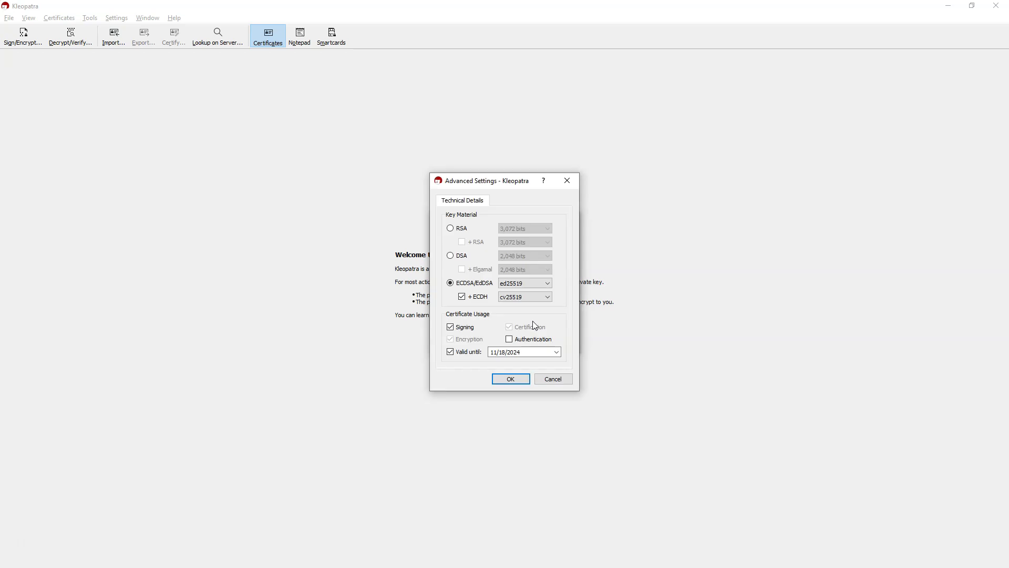
Set the key to RSA 2,048 bits with no extra RSA subkey, no signing and no expiry.
left_click(459, 235)
left_click(462, 242)
left_click(535, 229)
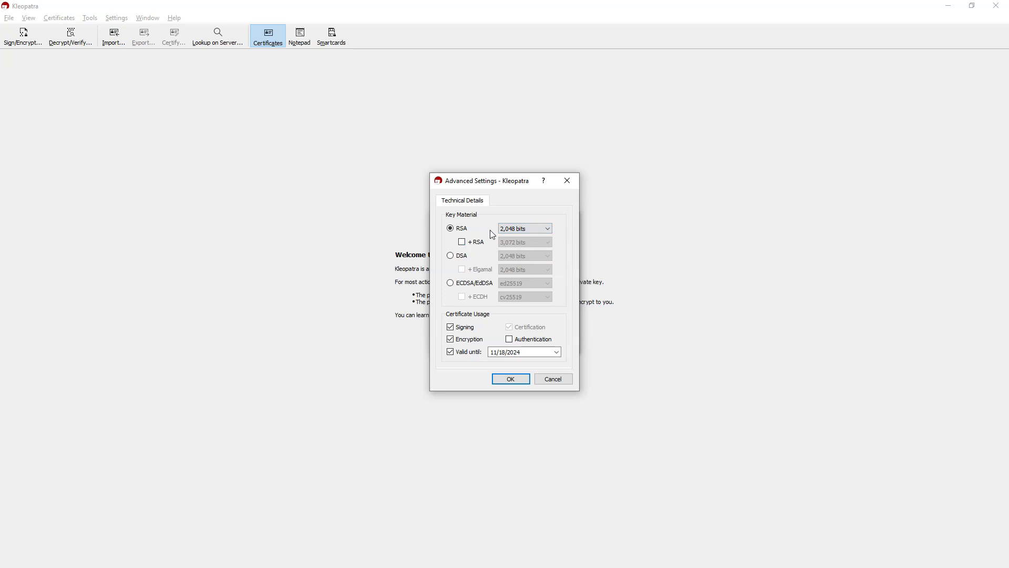
left_click(451, 327)
left_click(451, 353)
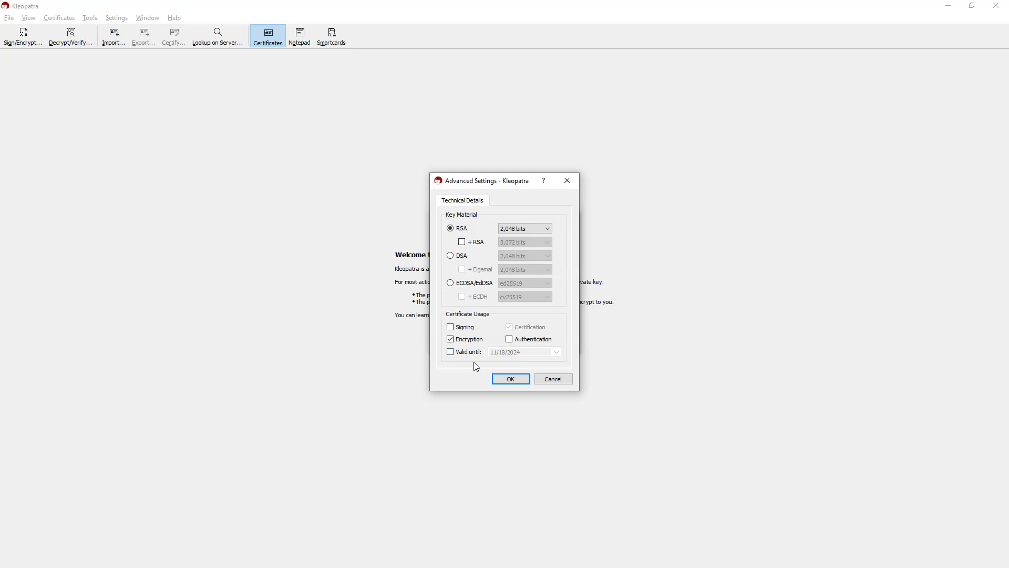
left_click(502, 378)
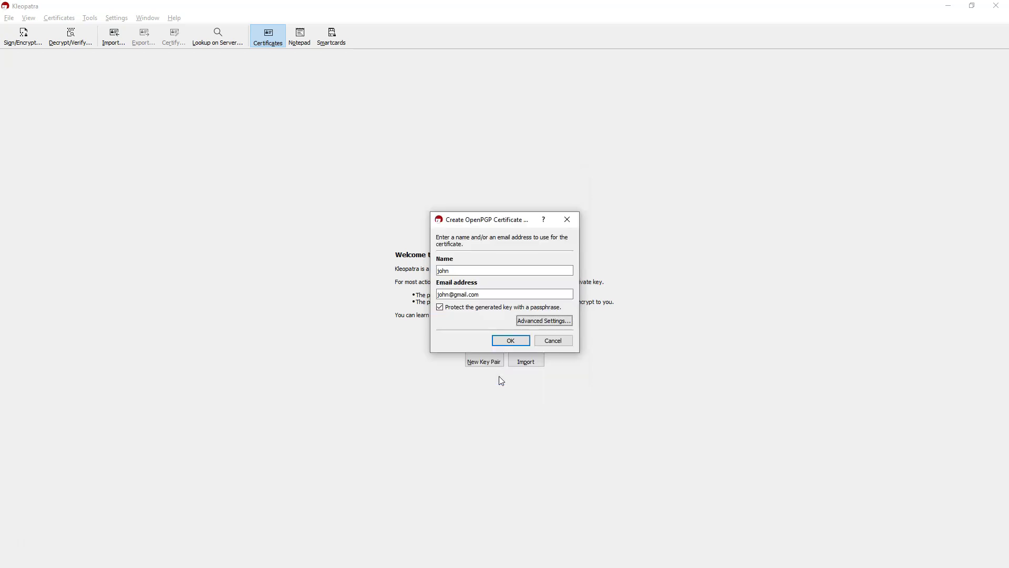
Generate the key pair with an entered and repeated passphrase, accepting the weak-passphrase warning.
left_click(506, 344)
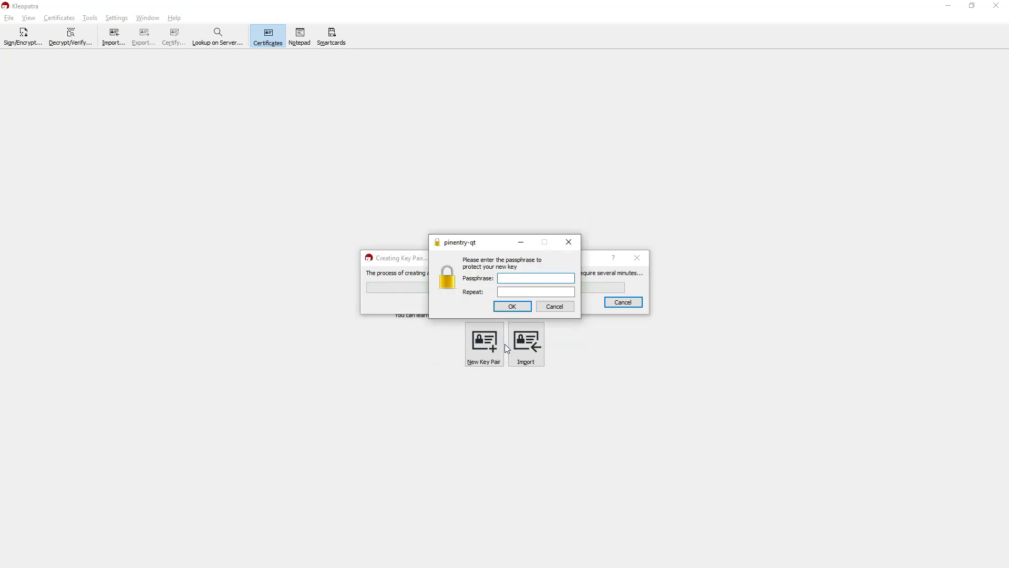
type("*****")
key("Tab")
type("*****")
left_click(513, 307)
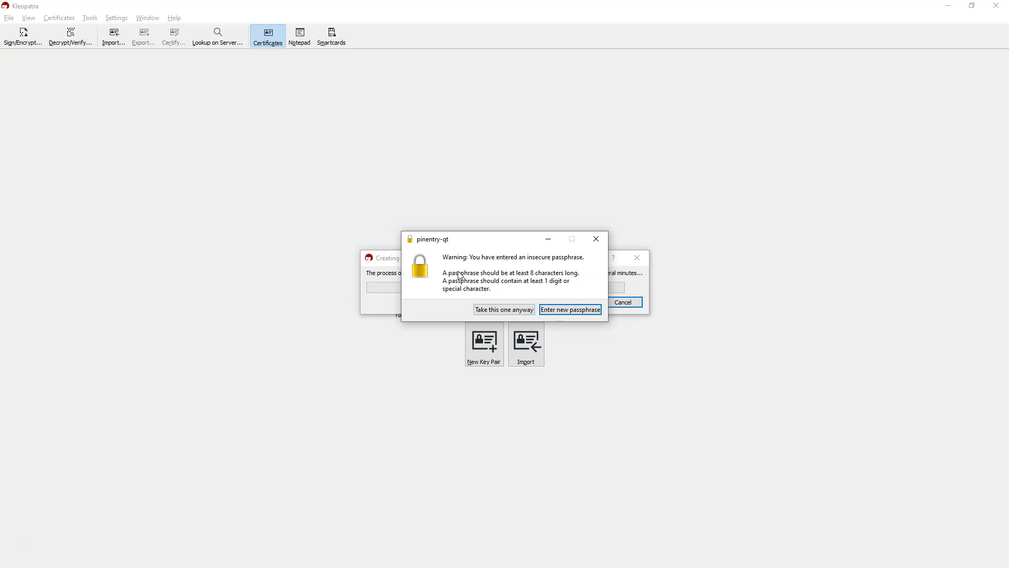
left_click(484, 311)
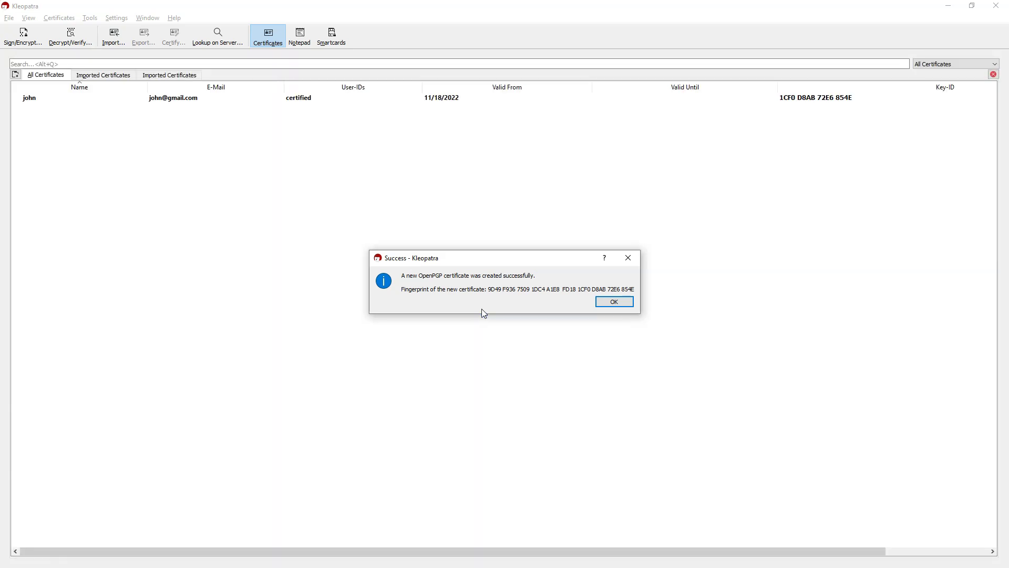
Export the new certificate's public key to the Desktop PGP folder as john_pub_key.
left_click(615, 303)
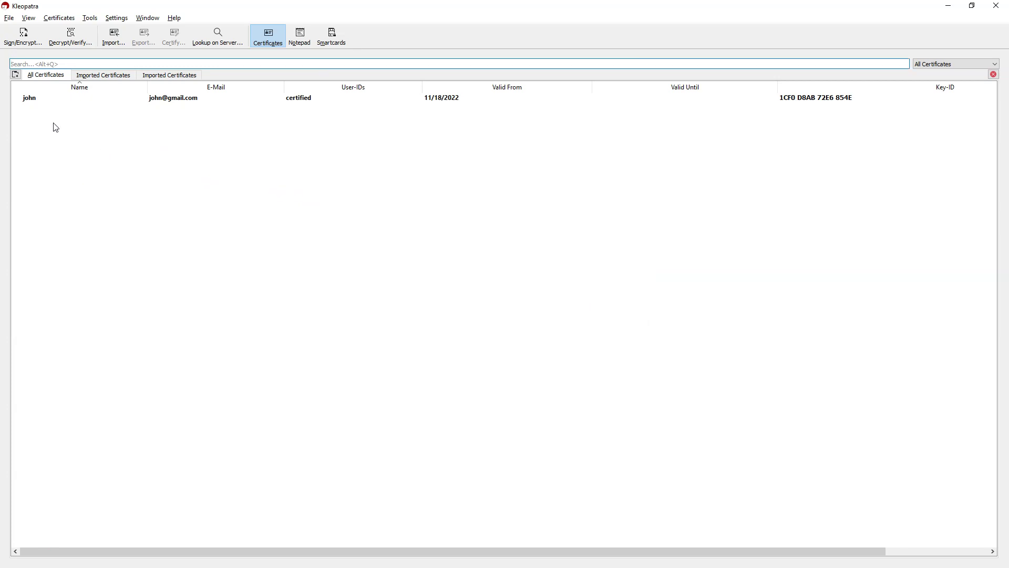
left_click(38, 100)
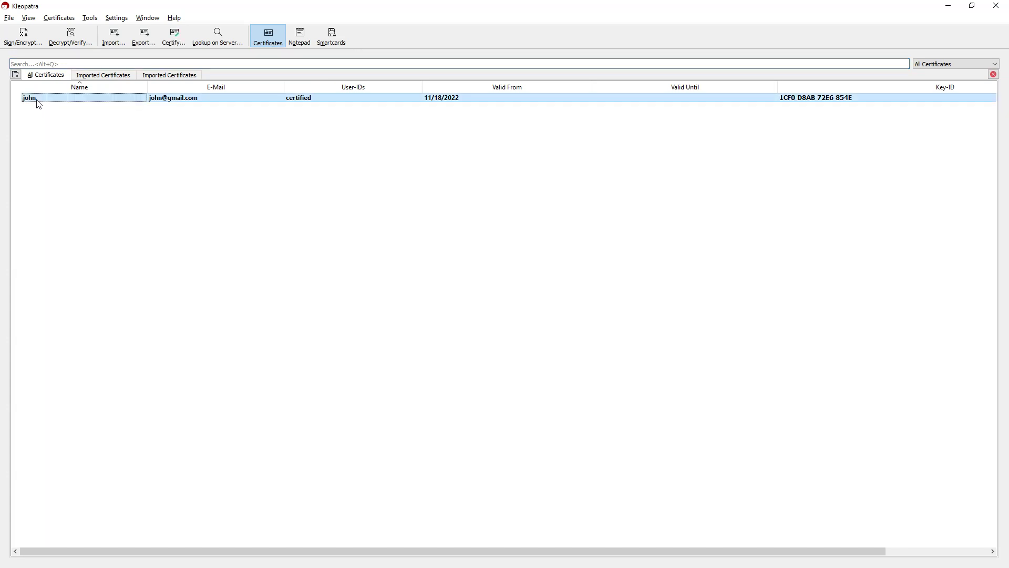
right_click(38, 105)
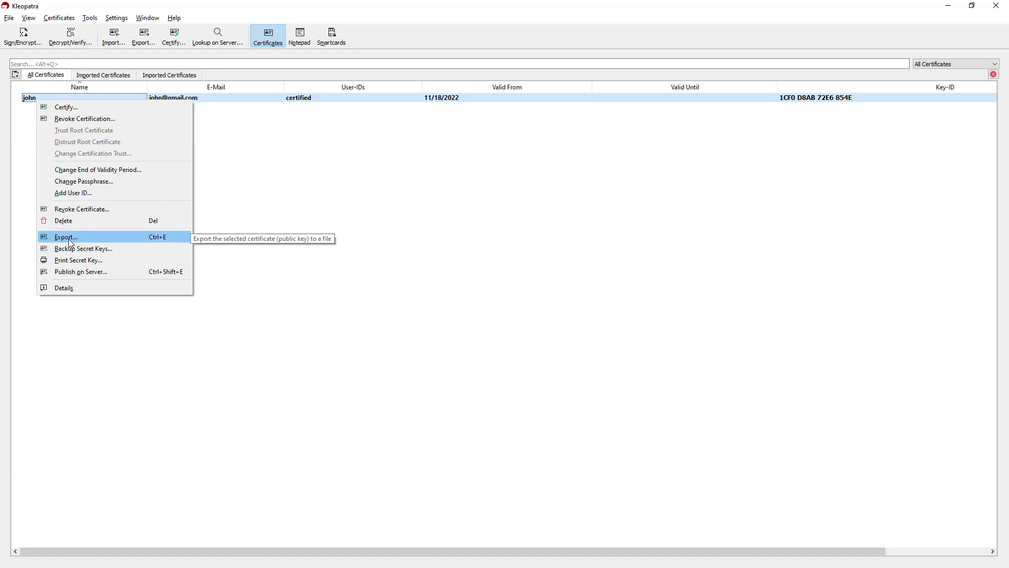
left_click(68, 237)
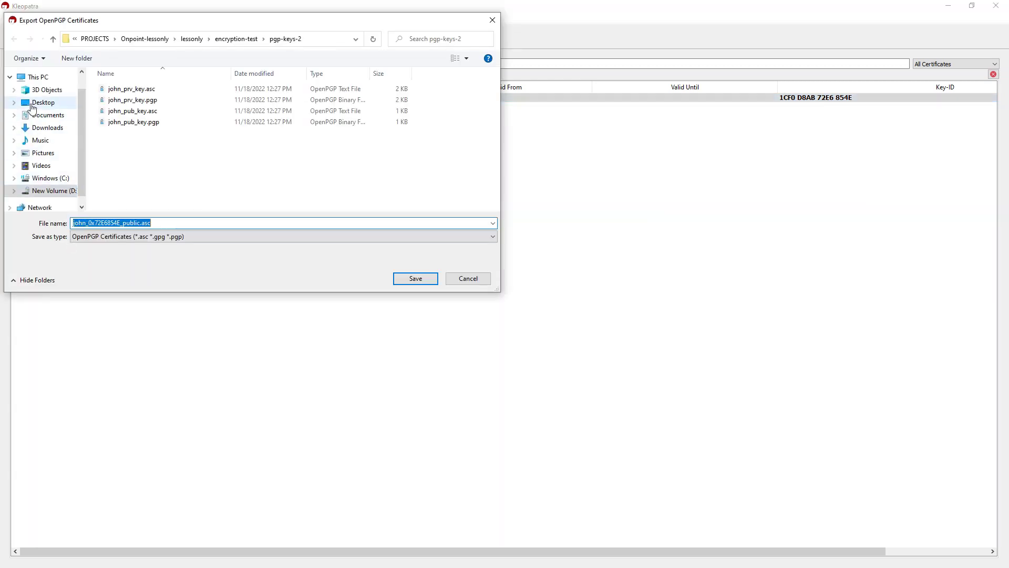
left_click(37, 103)
left_click(120, 113)
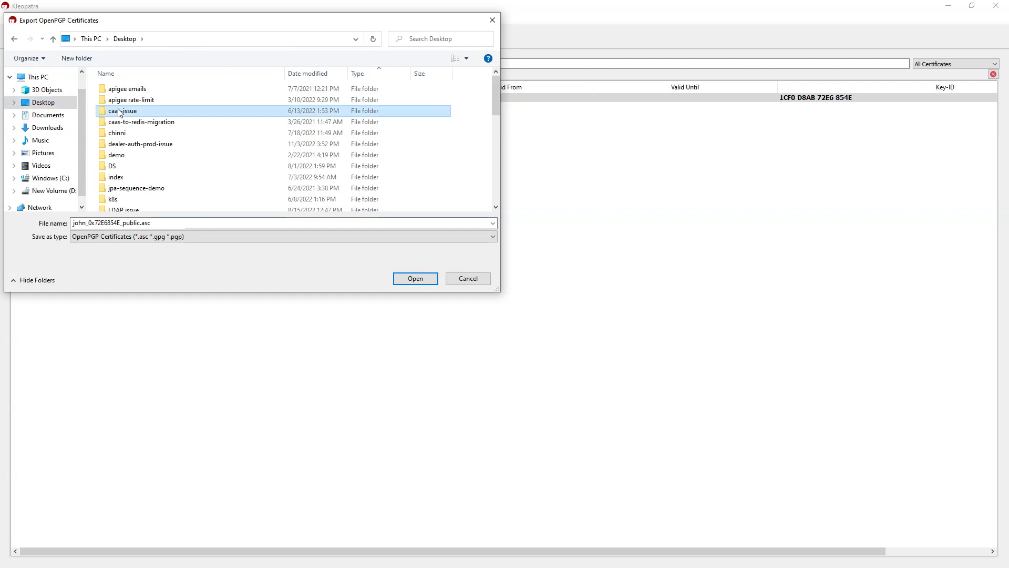
key("p")
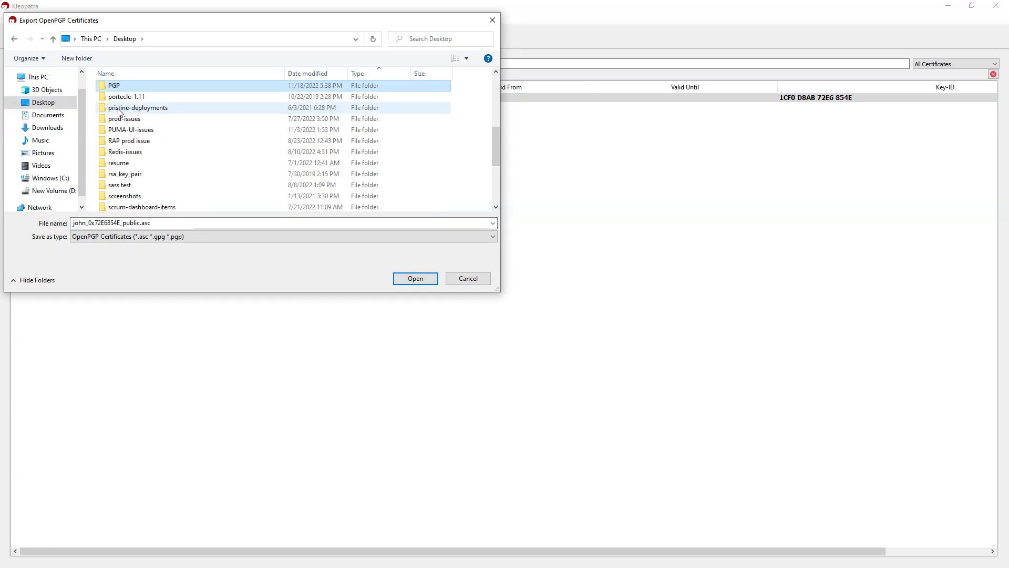
double_click(135, 87)
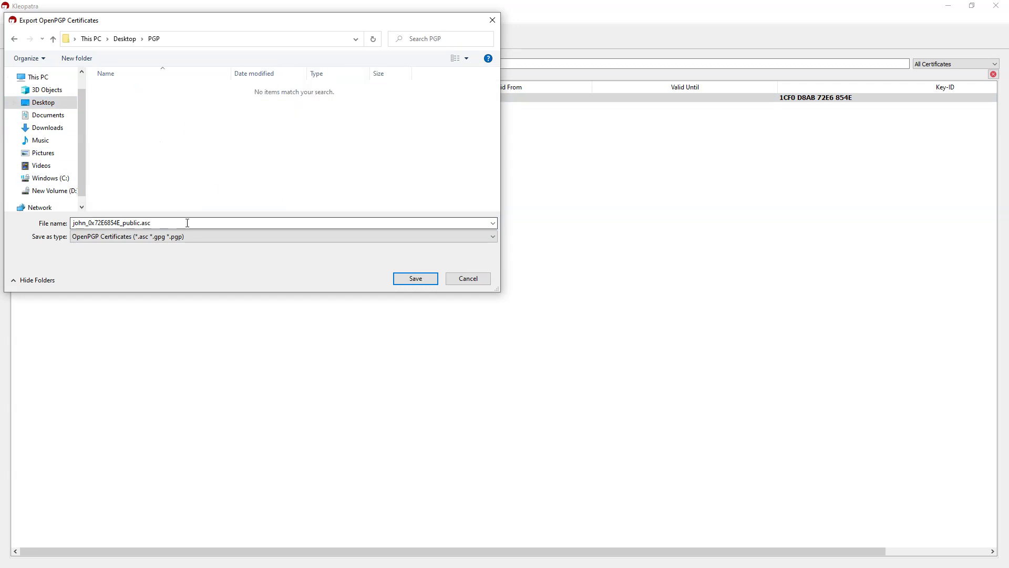
type("jo")
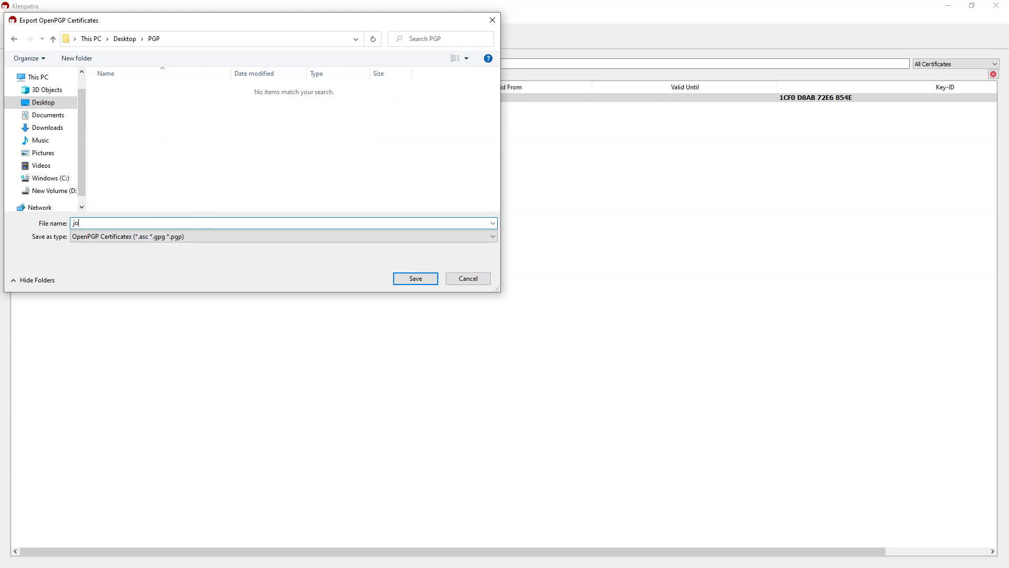
type("hn_pub_key")
left_click(415, 278)
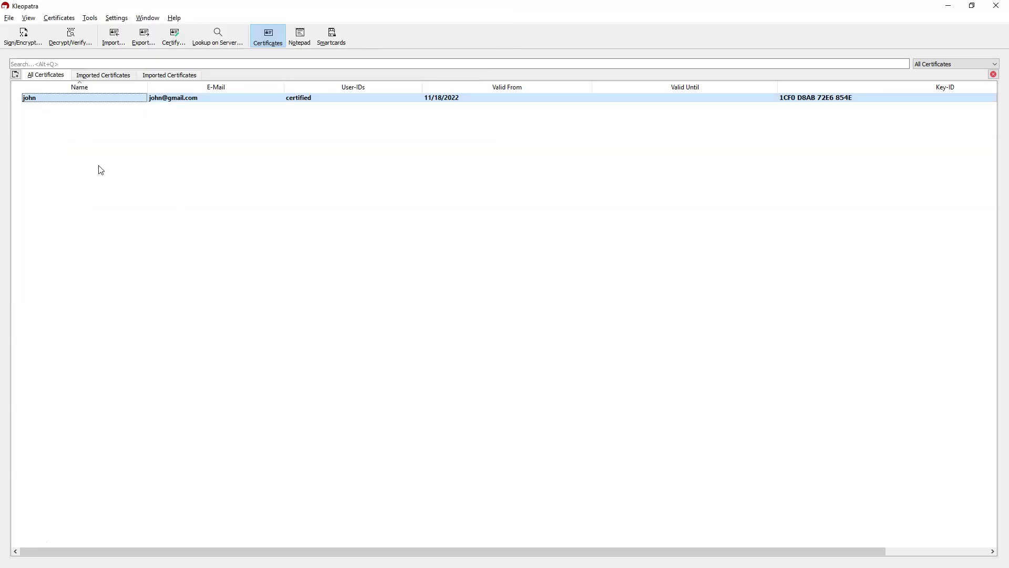
right_click(30, 101)
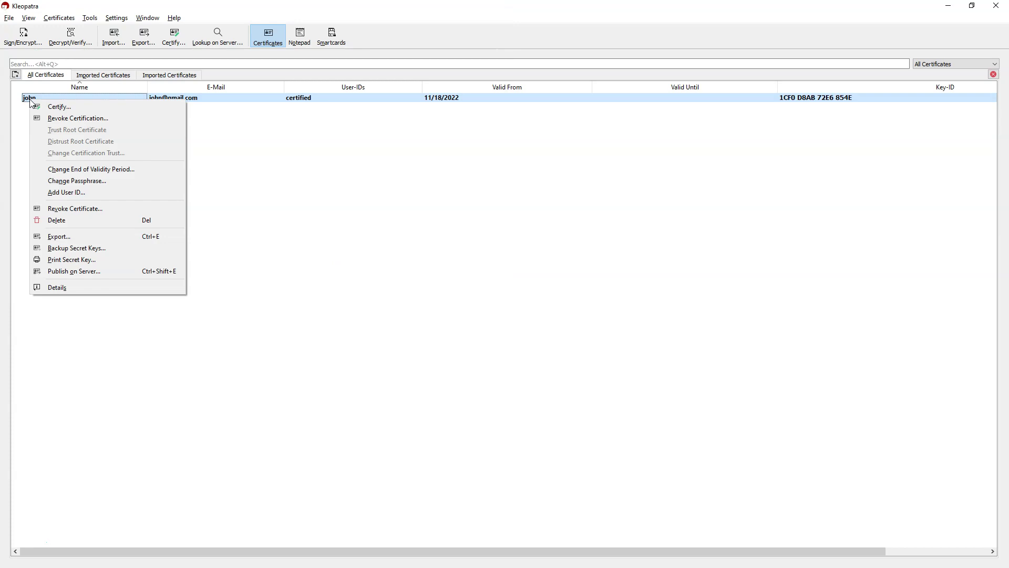
Back up the certificate's secret key to a file named john_prv_key.
left_click(85, 250)
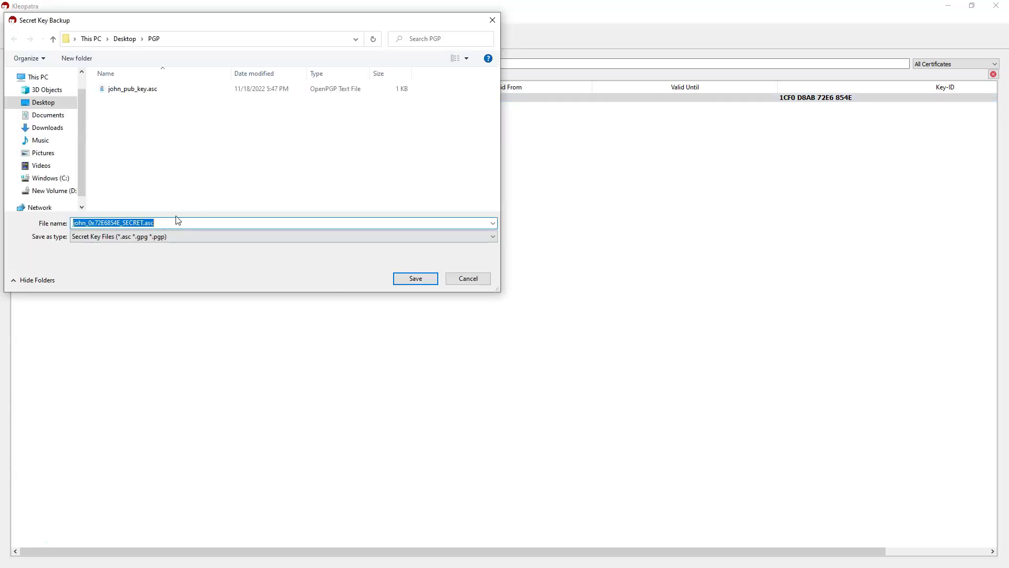
left_click_drag(166, 223, 65, 225)
type("john_pub_key")
key("BackSpace")
key("BackSpace")
key("BackSpace")
key("BackSpace")
key("BackSpace")
key("BackSpace")
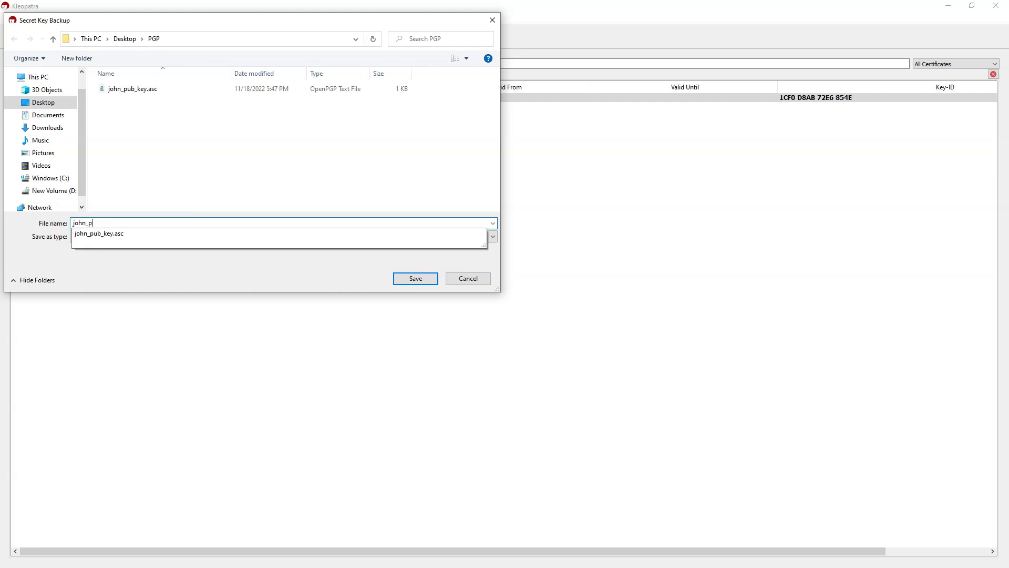
type("rv_key")
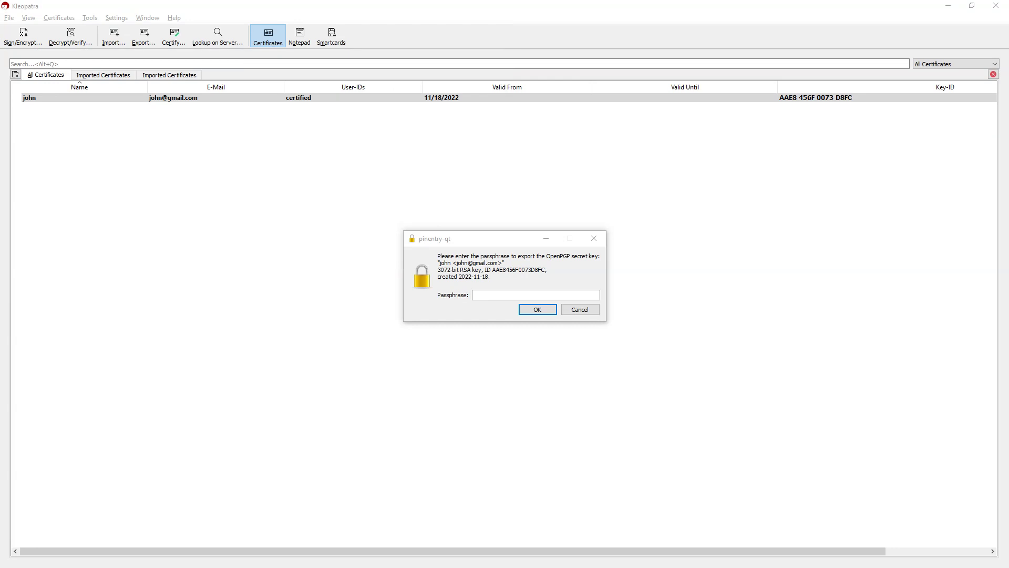
Authorize the backup with the key passphrase, dismiss the success message, and minimize Kleopatra.
left_click(494, 295)
type("•••••")
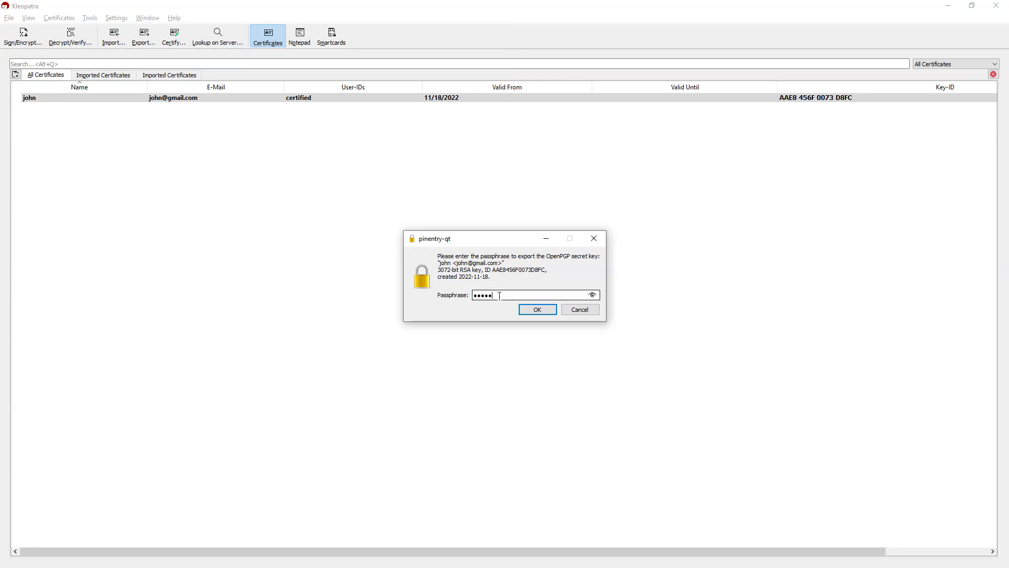
key("Return")
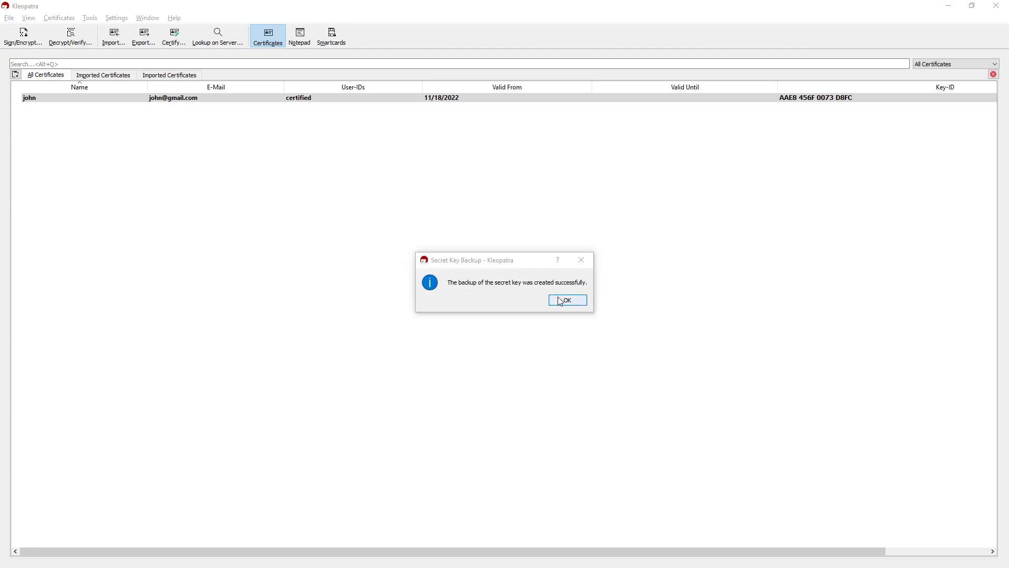
left_click(561, 301)
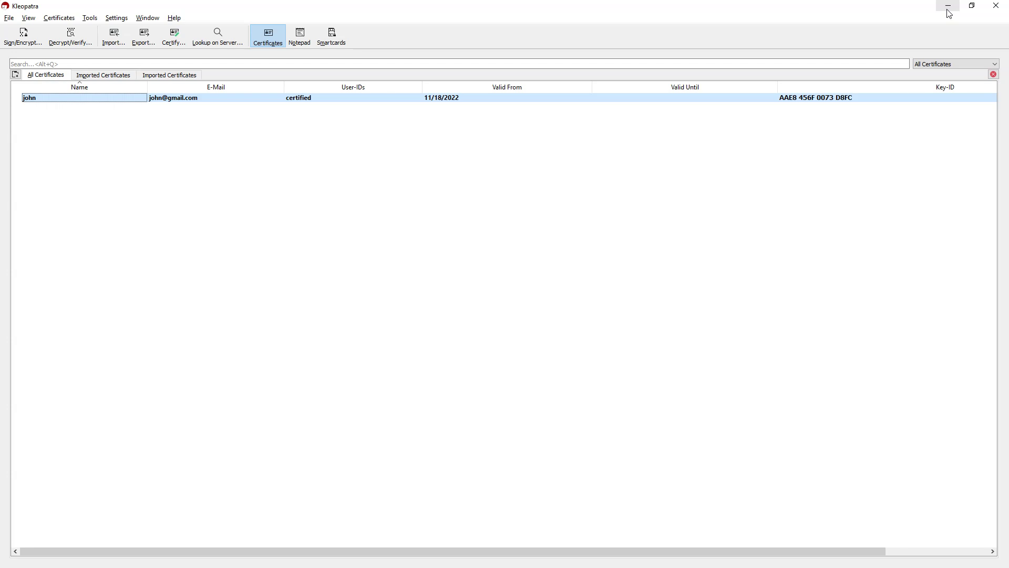
left_click(950, 14)
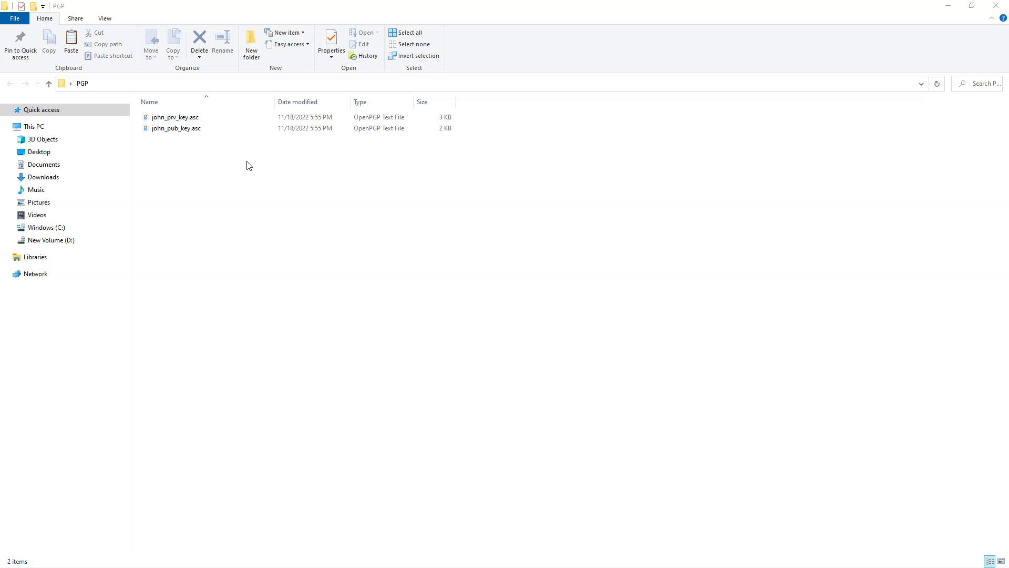
Review john_prv_key.asc's private key block in Notepad, then close Notepad.
left_click(186, 118)
right_click(185, 116)
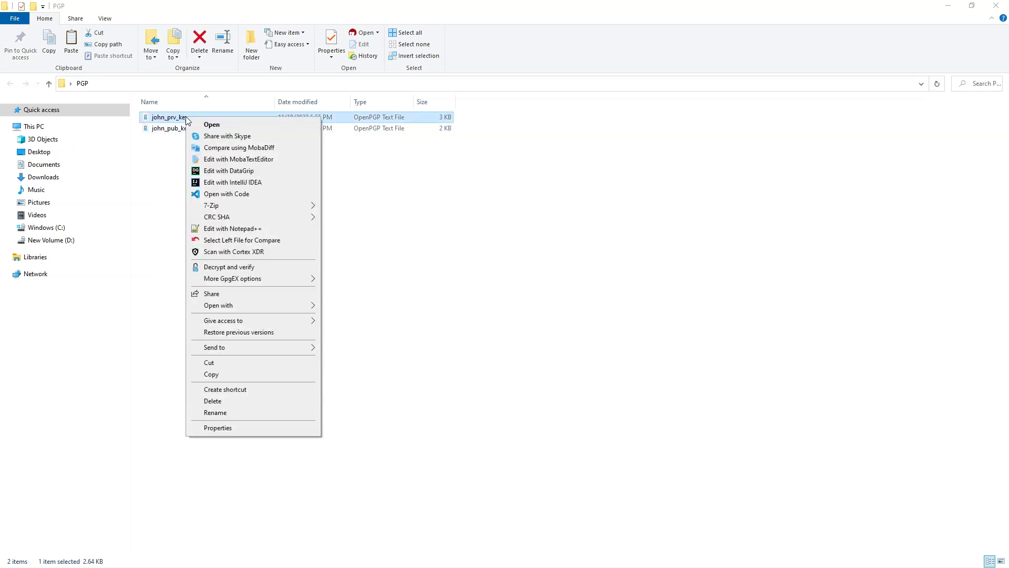
mouse_move(258, 305)
left_click(355, 307)
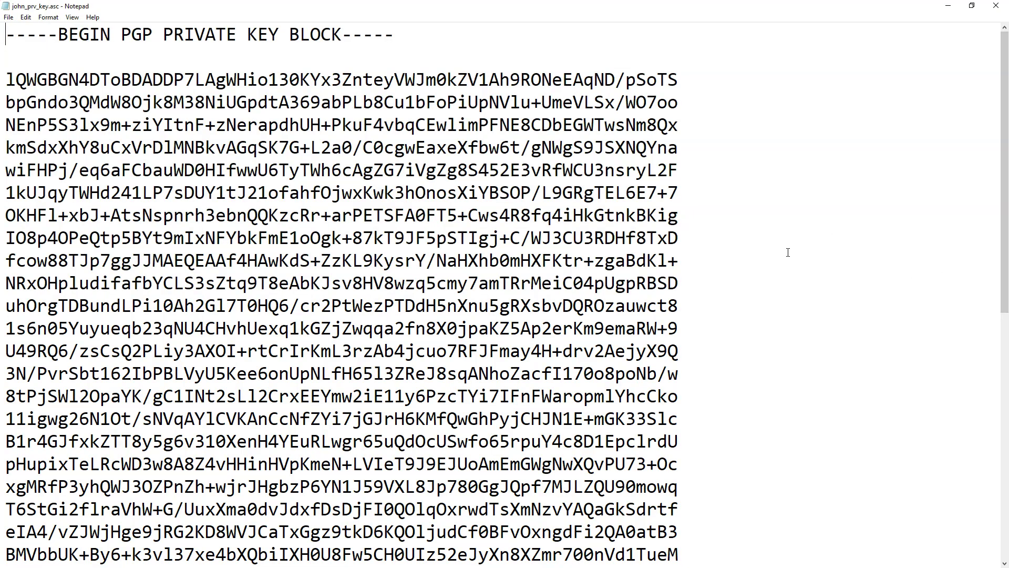
scroll(781, 246, "down", 1, "ctrl")
scroll(782, 246, "down", 3, "ctrl")
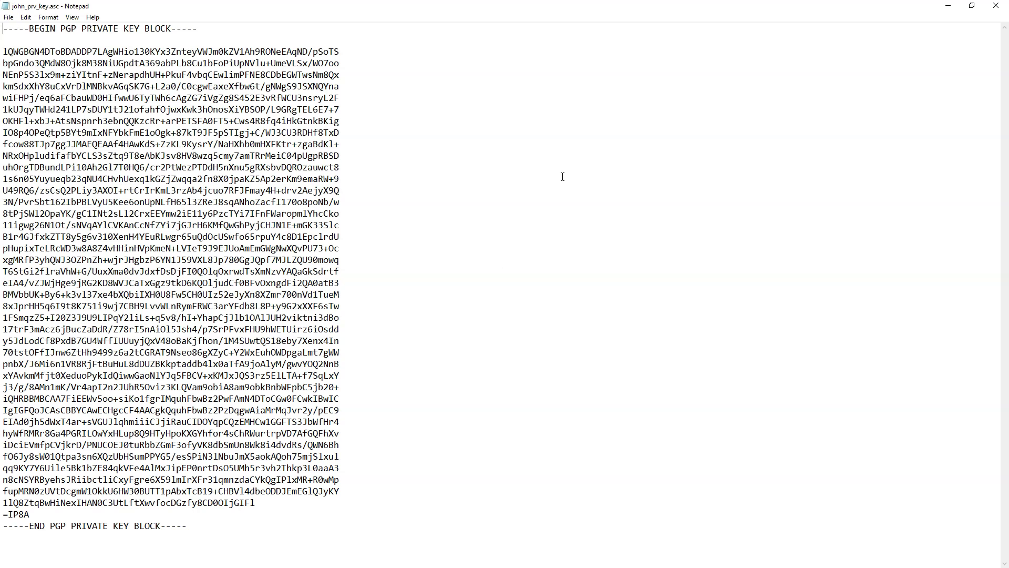
left_click(996, 5)
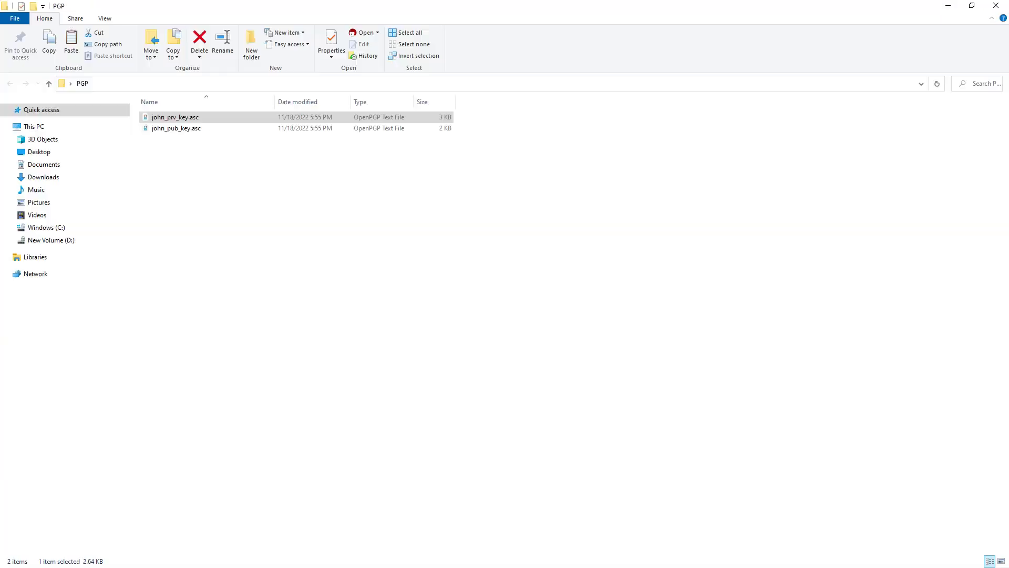
left_click(168, 131)
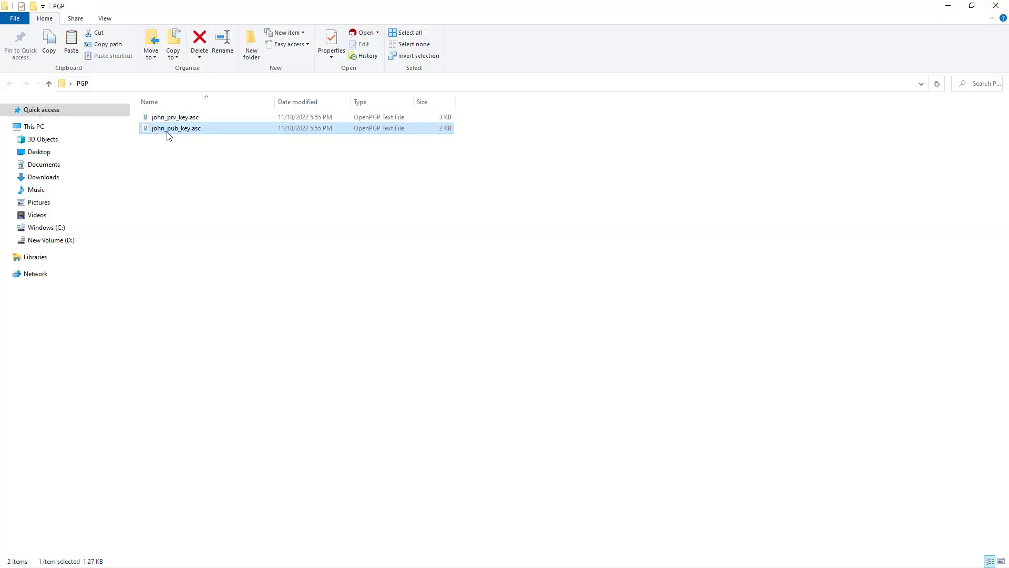
right_click(169, 133)
mouse_move(213, 323)
left_click(315, 321)
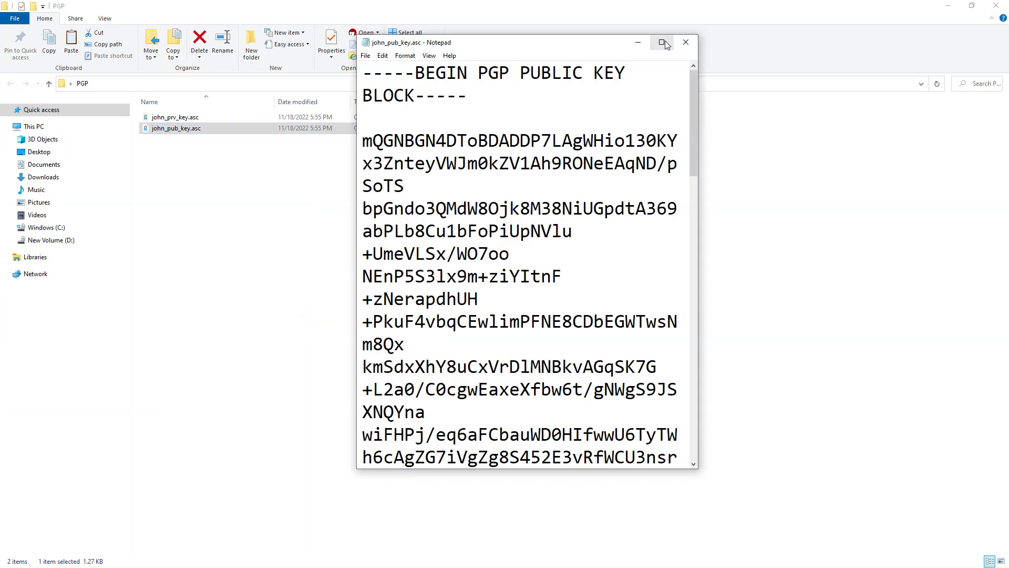
left_click(663, 40)
key("ctrl+minus")
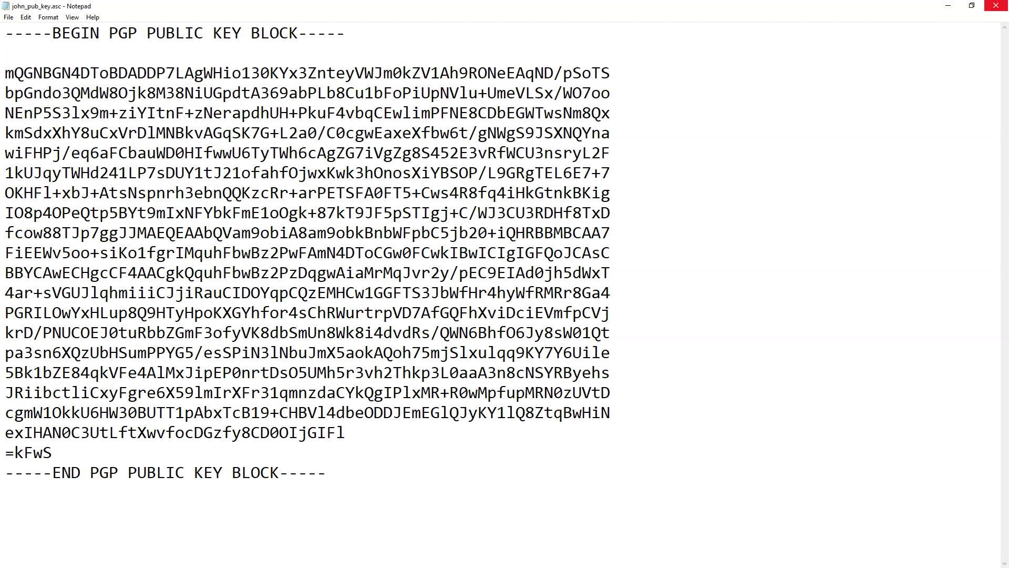
left_click(996, 6)
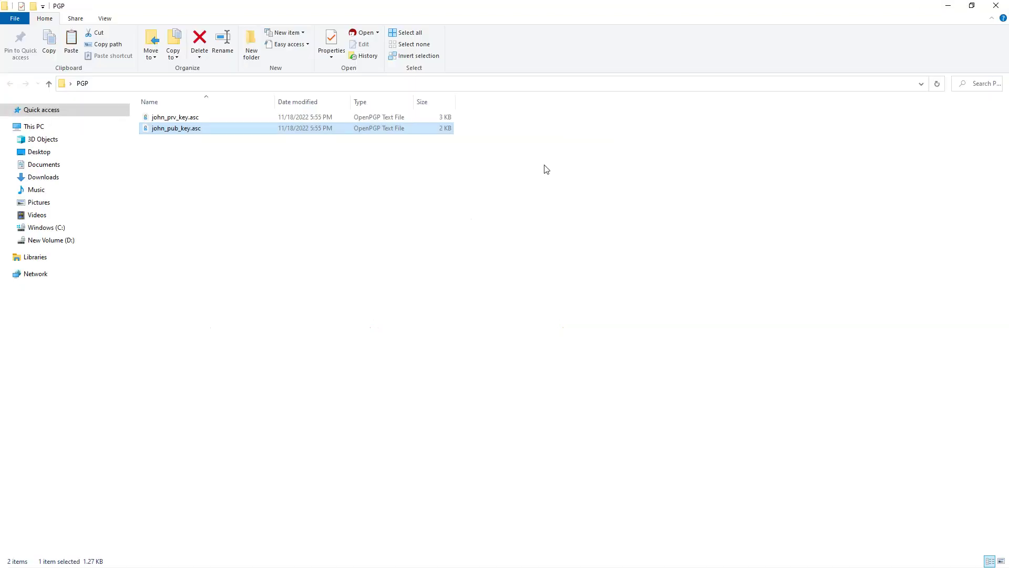
Rename john_prv_key.asc to john_prv_key.pgp, confirming the extension change.
left_click(177, 120)
right_click(178, 121)
left_click(203, 417)
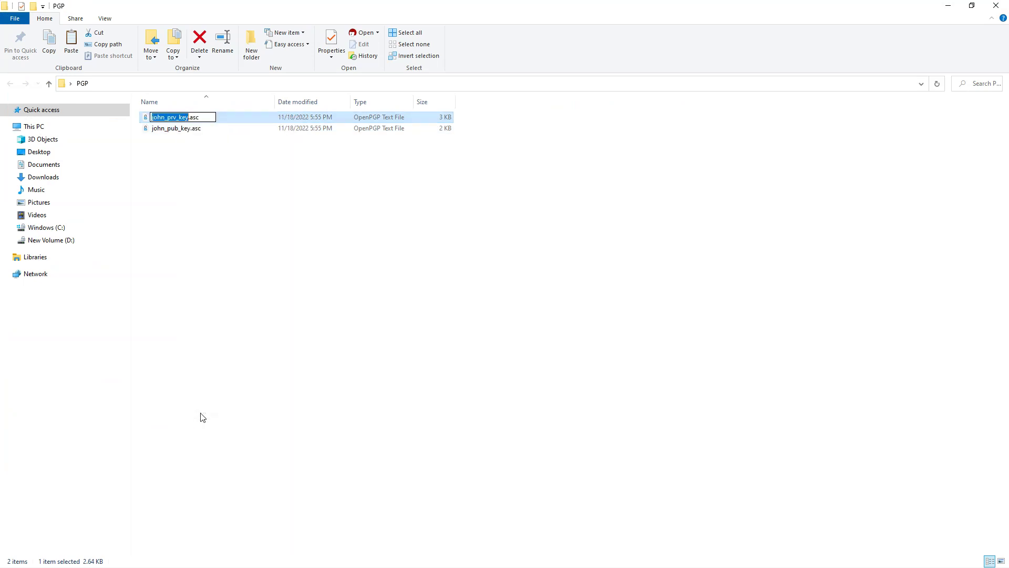
key("End")
key("BackSpace")
key("BackSpace")
key("BackSpace")
type("pgp")
key("Return")
left_click(548, 297)
Rename john_pub_key.asc to john_pub_key.pgp, confirming the extension change.
right_click(189, 130)
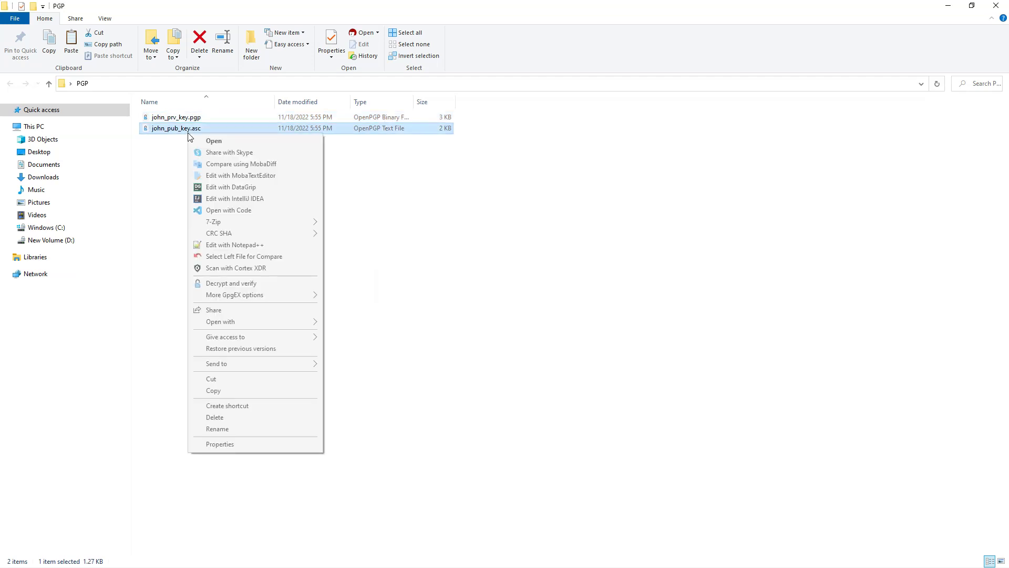
left_click(236, 432)
key("End")
key("BackSpace")
key("BackSpace")
key("BackSpace")
type("pgp")
key("Return")
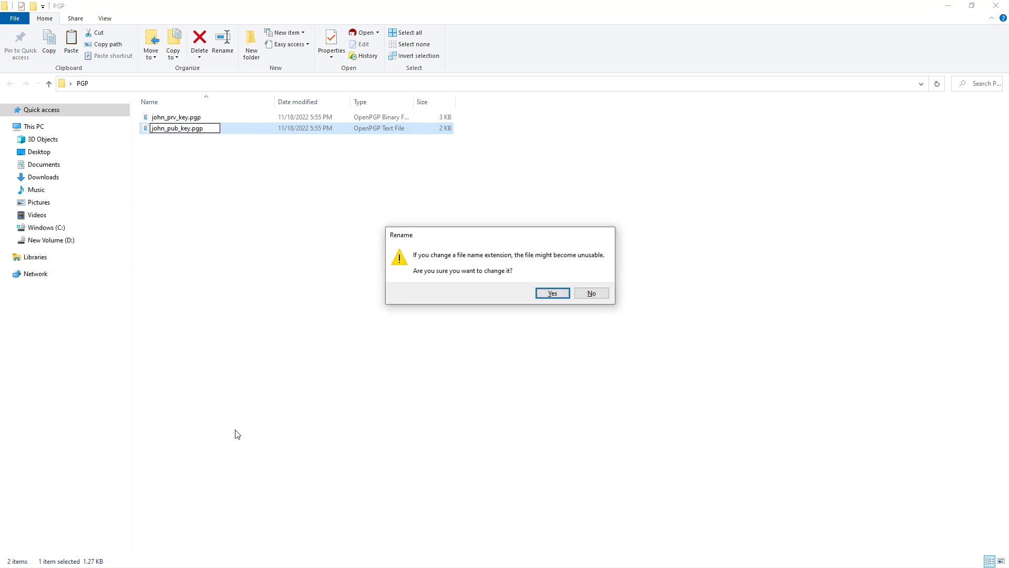
key("Return")
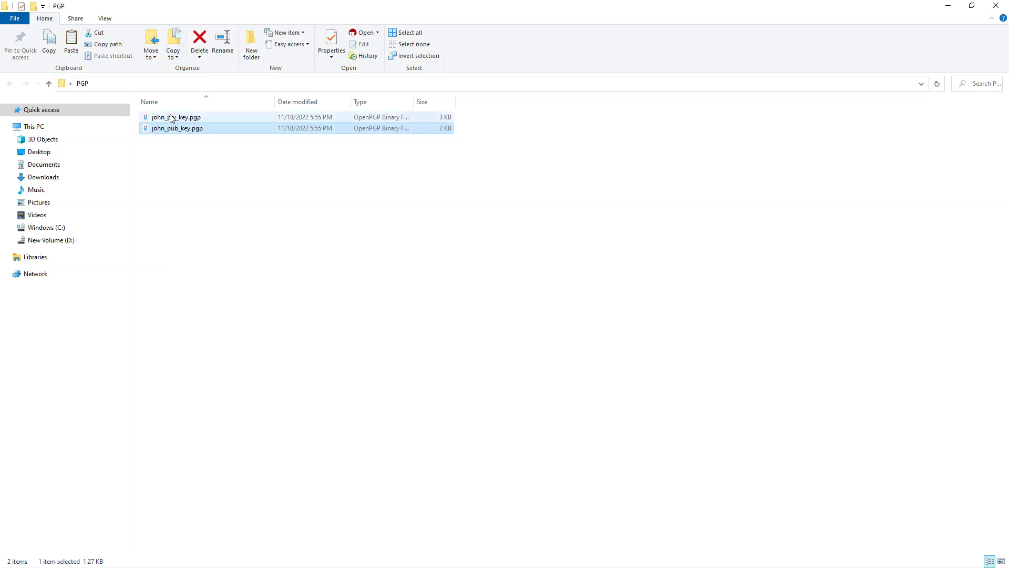
right_click(171, 118)
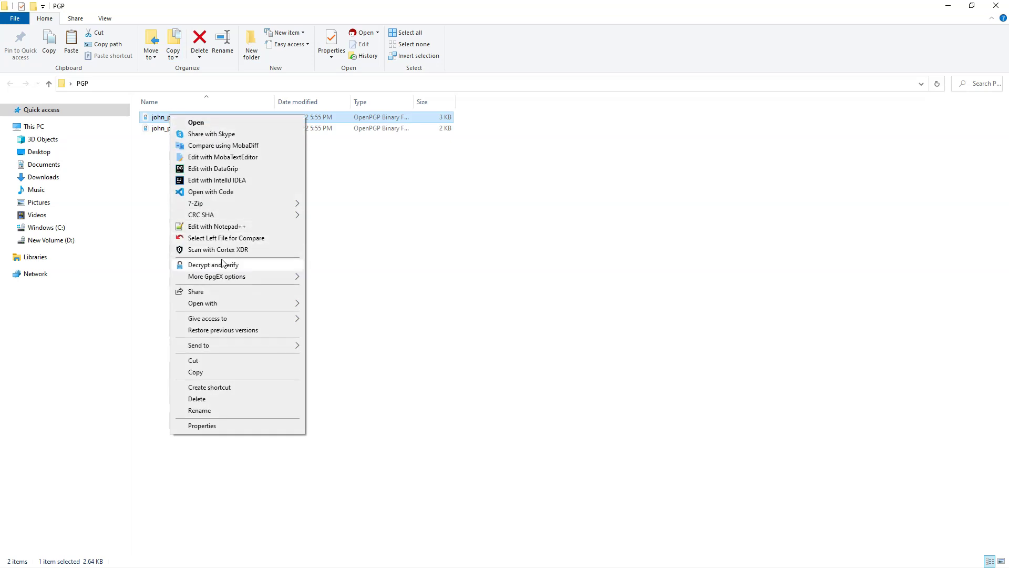
mouse_move(221, 303)
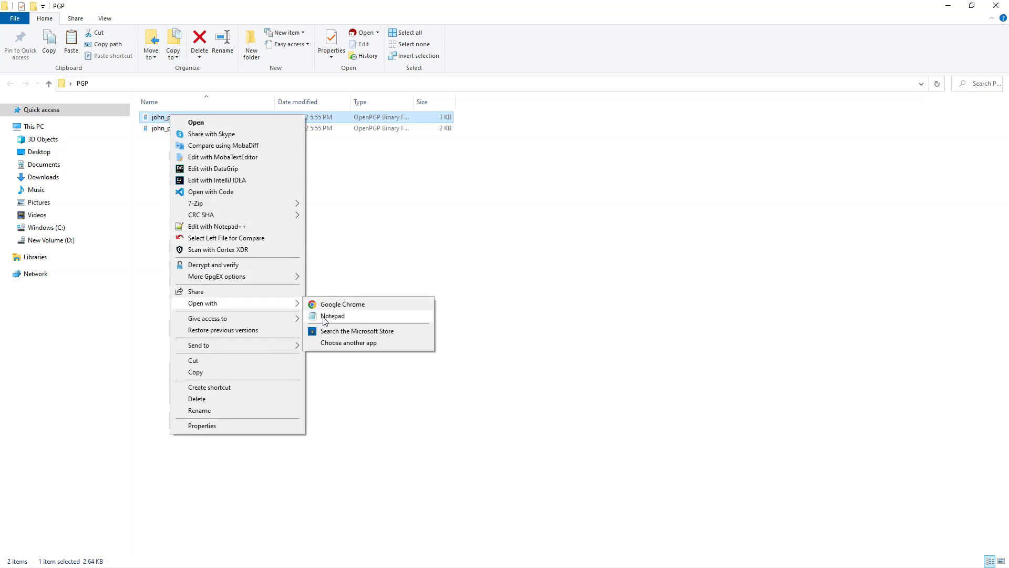
left_click(324, 317)
left_click(672, 40)
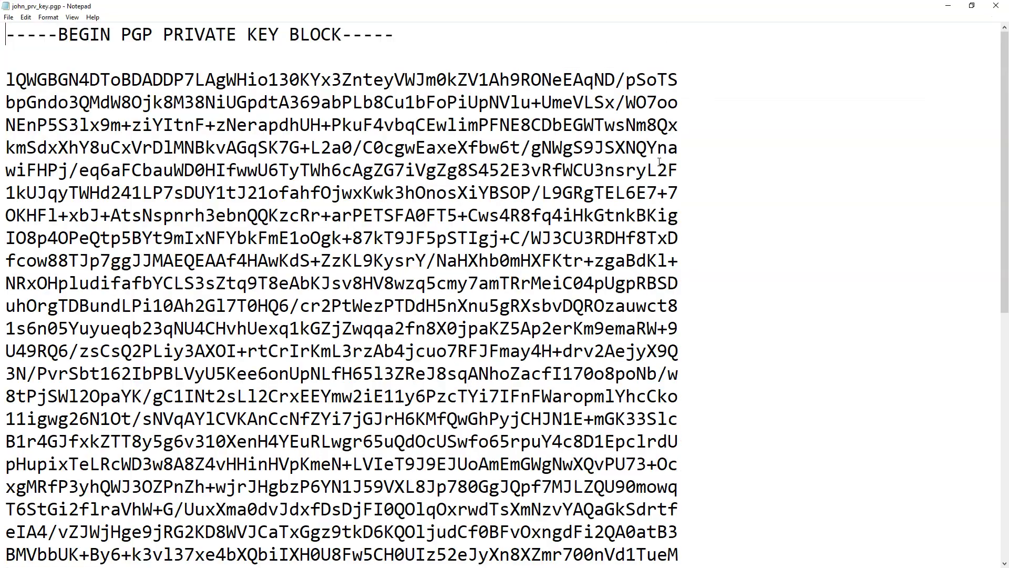
scroll(646, 228, "down", 3, "ctrl")
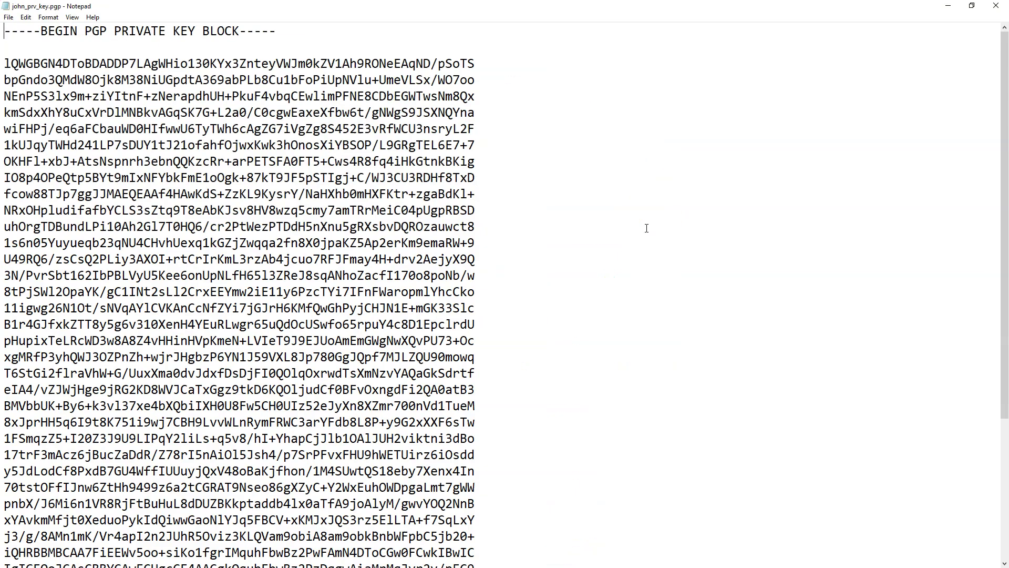
scroll(646, 228, "down", 6, "ctrl")
scroll(646, 229, "up", 3, "ctrl")
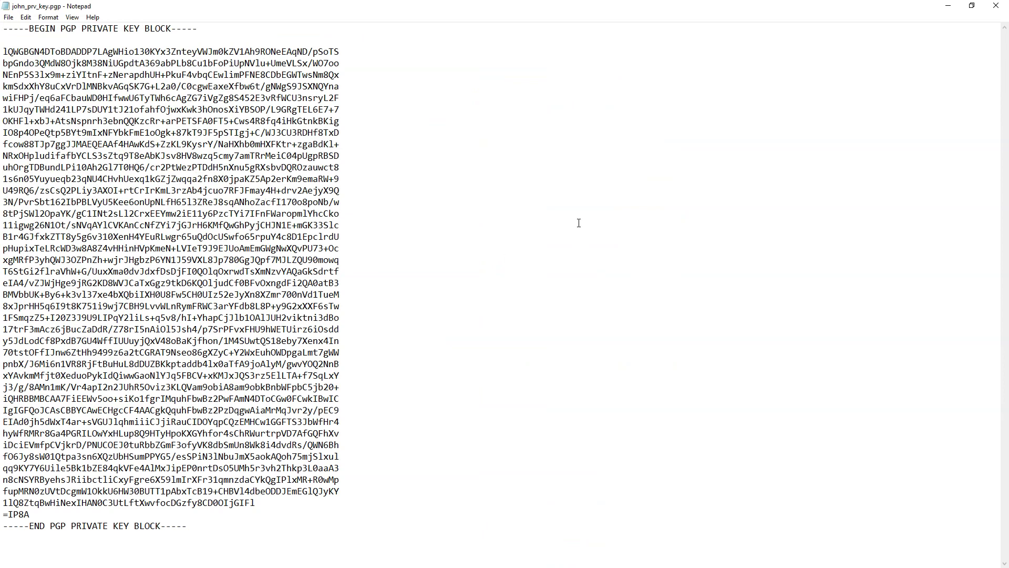
left_click(996, 5)
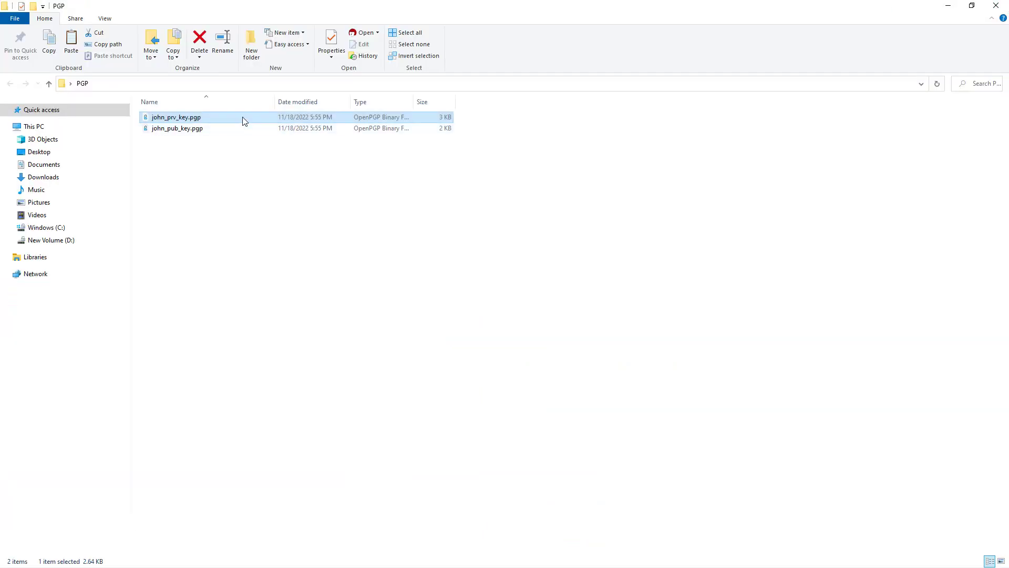
left_click(164, 130)
right_click(164, 131)
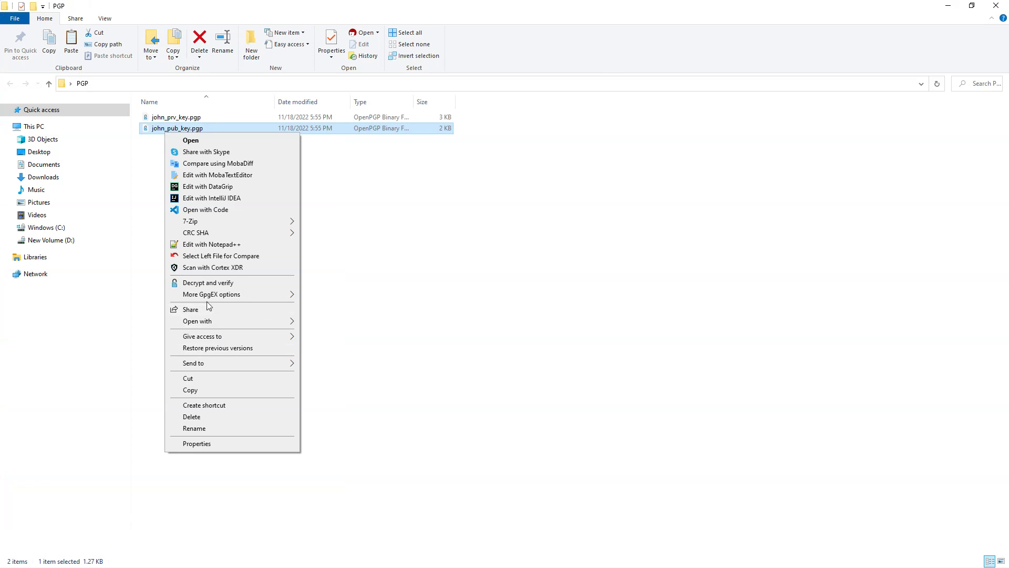
mouse_move(278, 323)
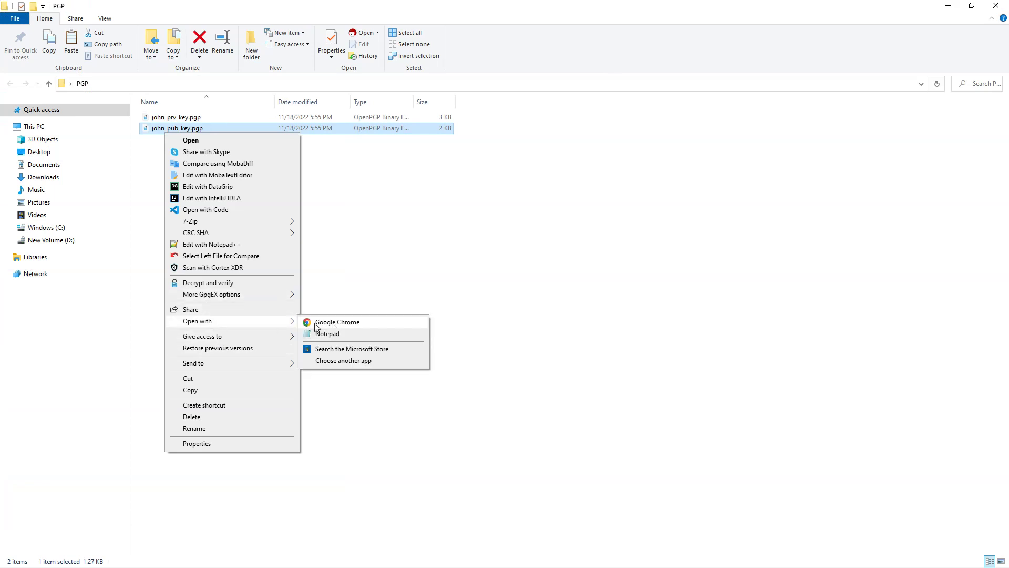
left_click(317, 333)
left_click(667, 39)
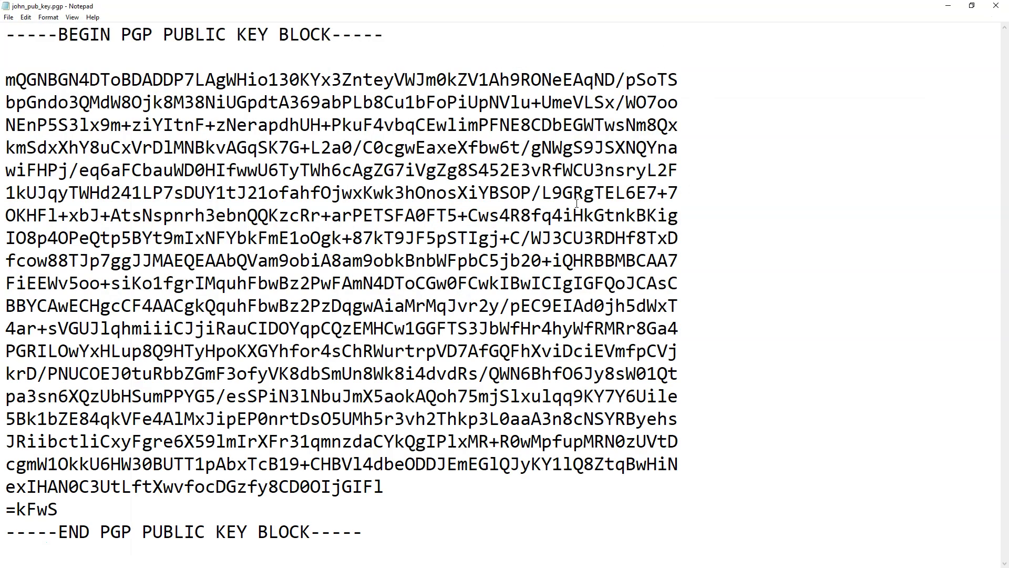
scroll(577, 204, "down", 5)
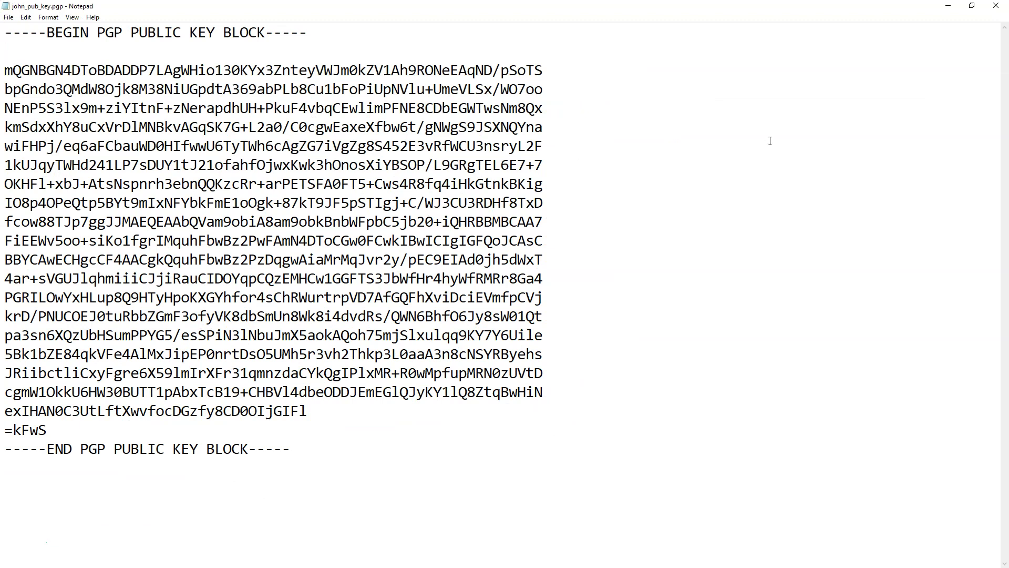
left_click(997, 6)
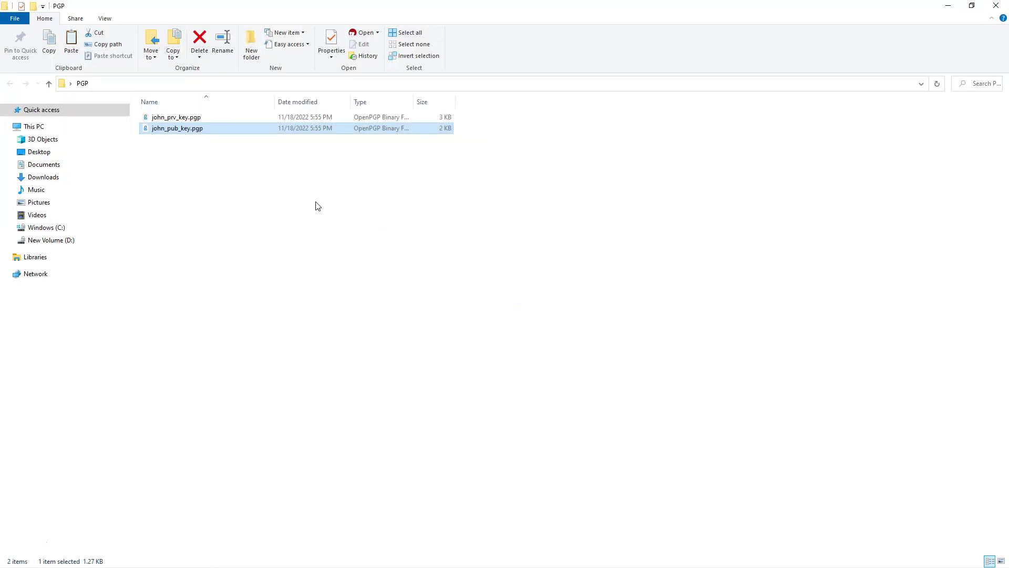